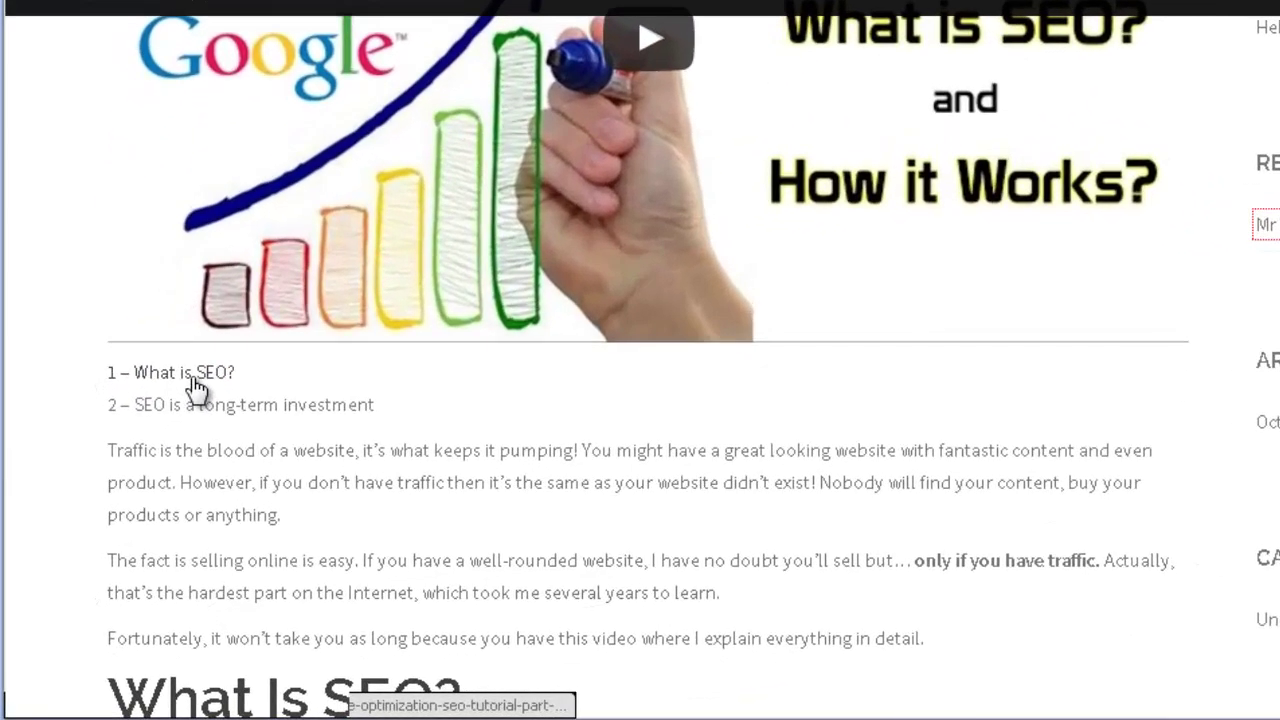
Step: Follow the '1 – What is SEO?' contents link down to the What Is SEO? section
left_click(148, 372)
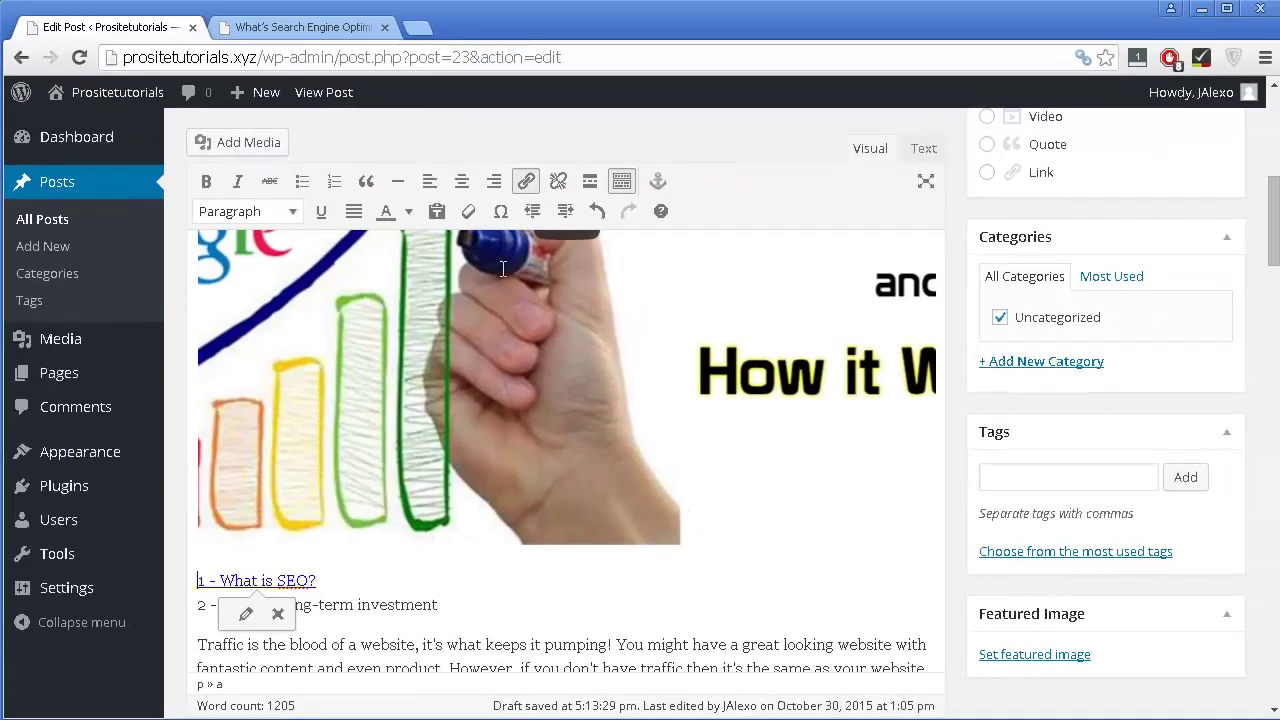
Step: Place the caret at the end of the second contents line in the Visual editor
left_click(579, 603)
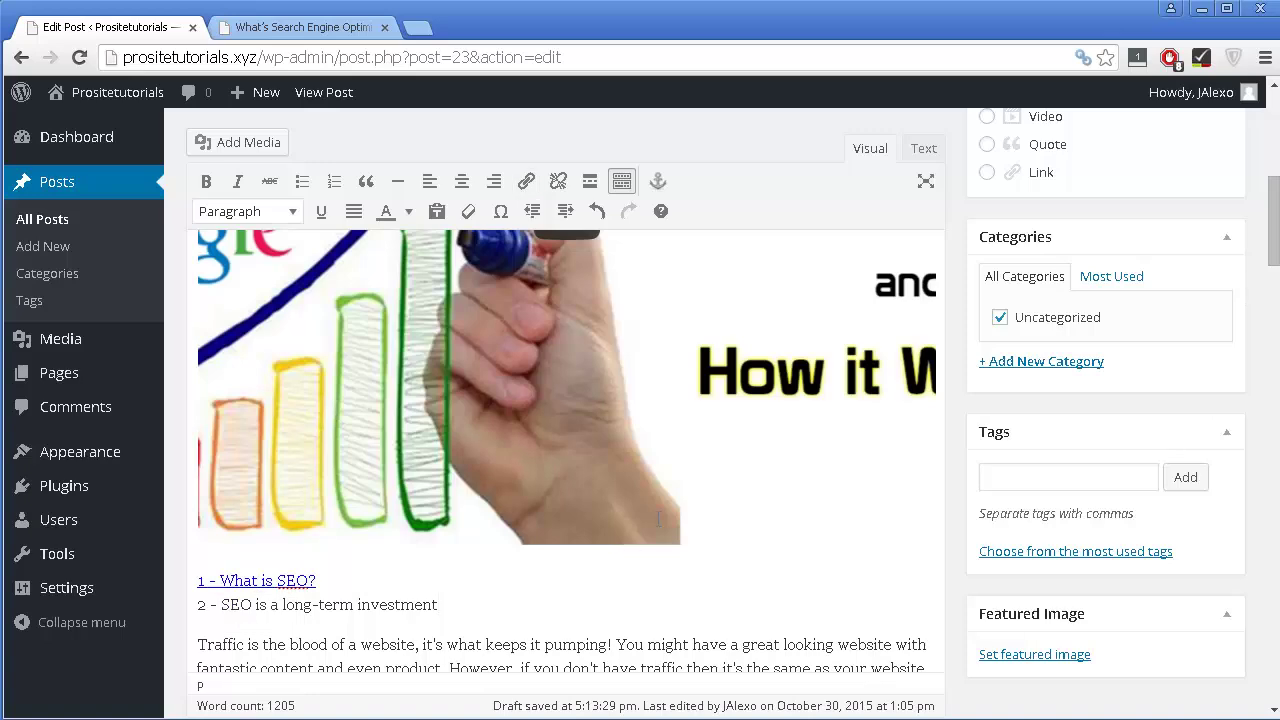
scroll(659, 518, "down", 1)
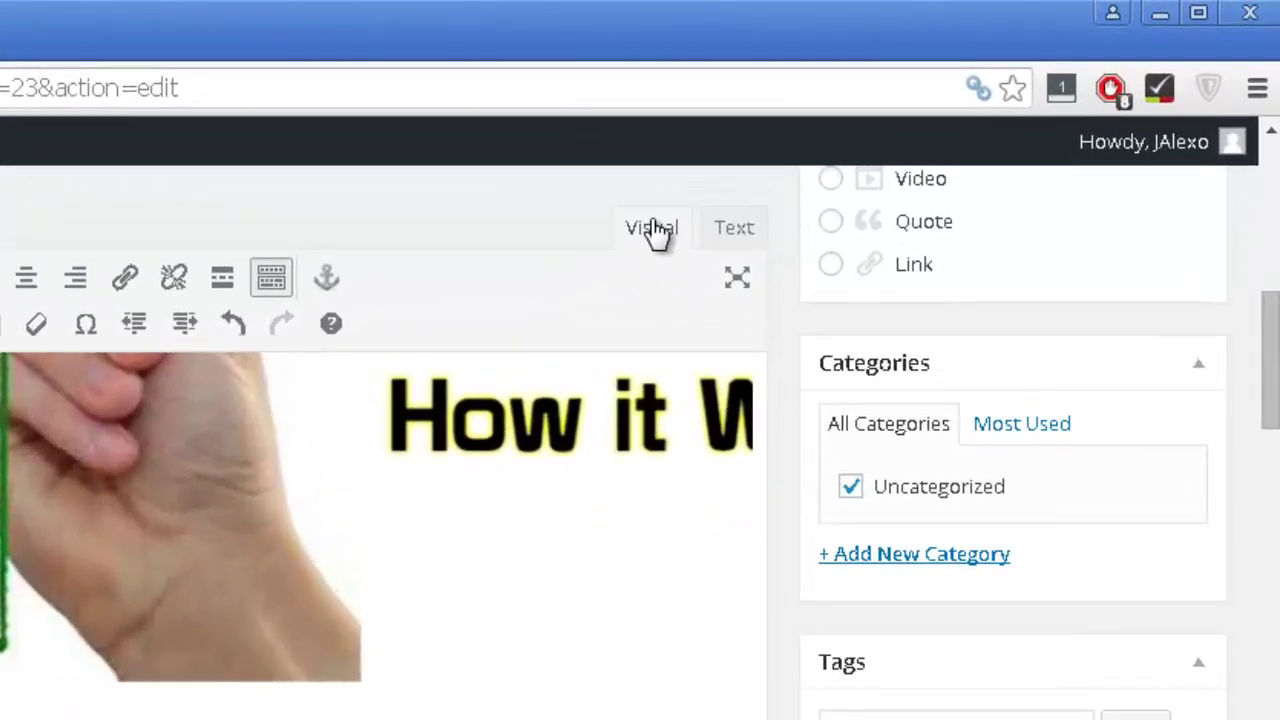
Step: Switch to the Text view and compare the first line's #1 link code with the unlinked second line
left_click(730, 236)
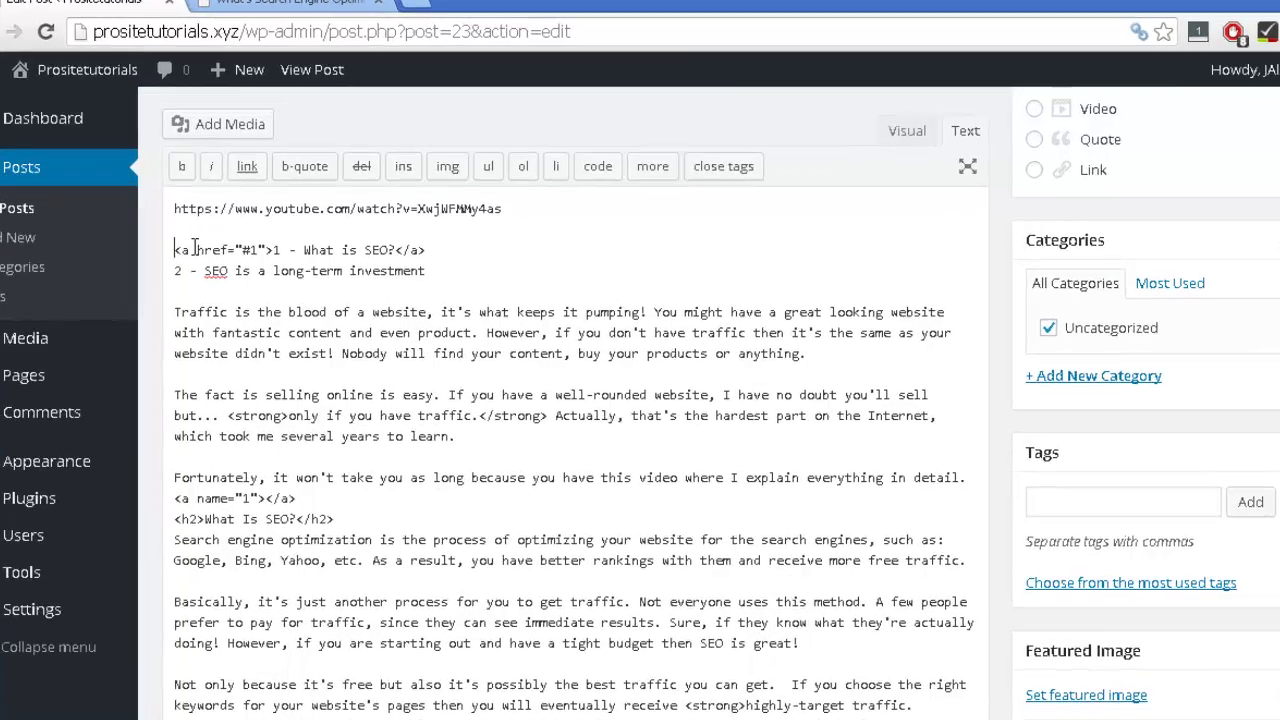
left_click_drag(193, 256, 428, 257)
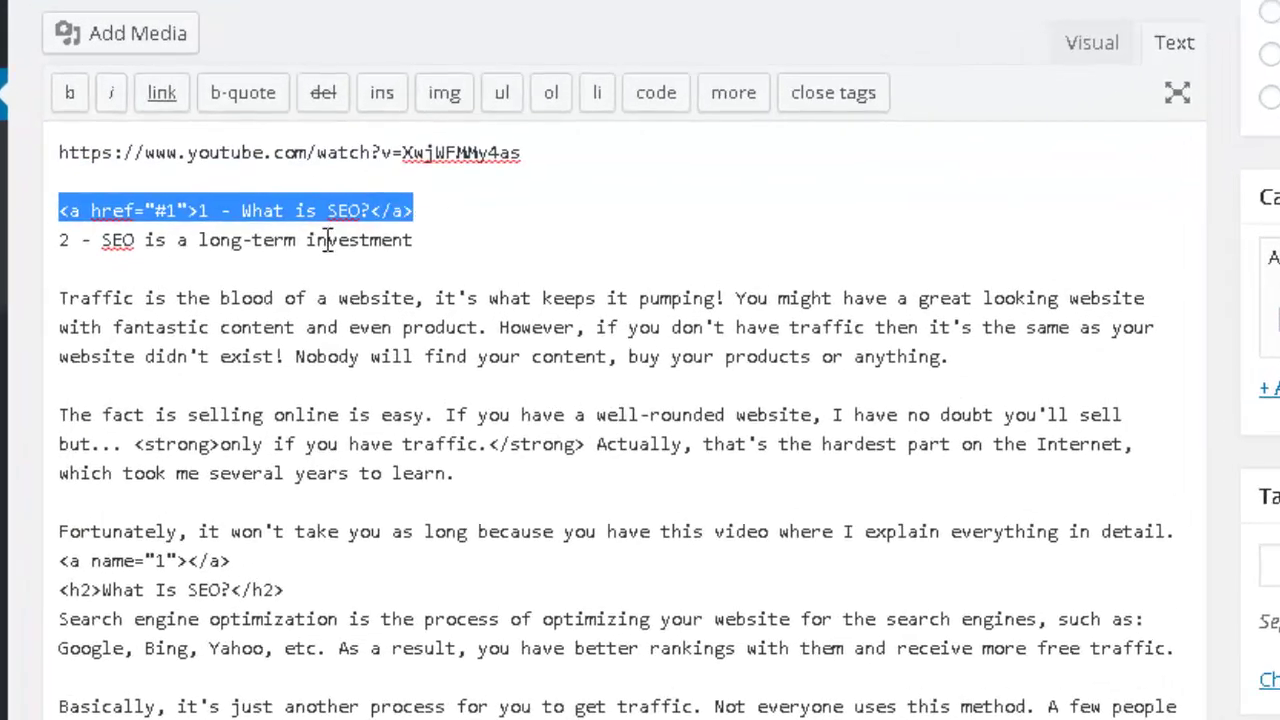
left_click_drag(447, 240, 38, 240)
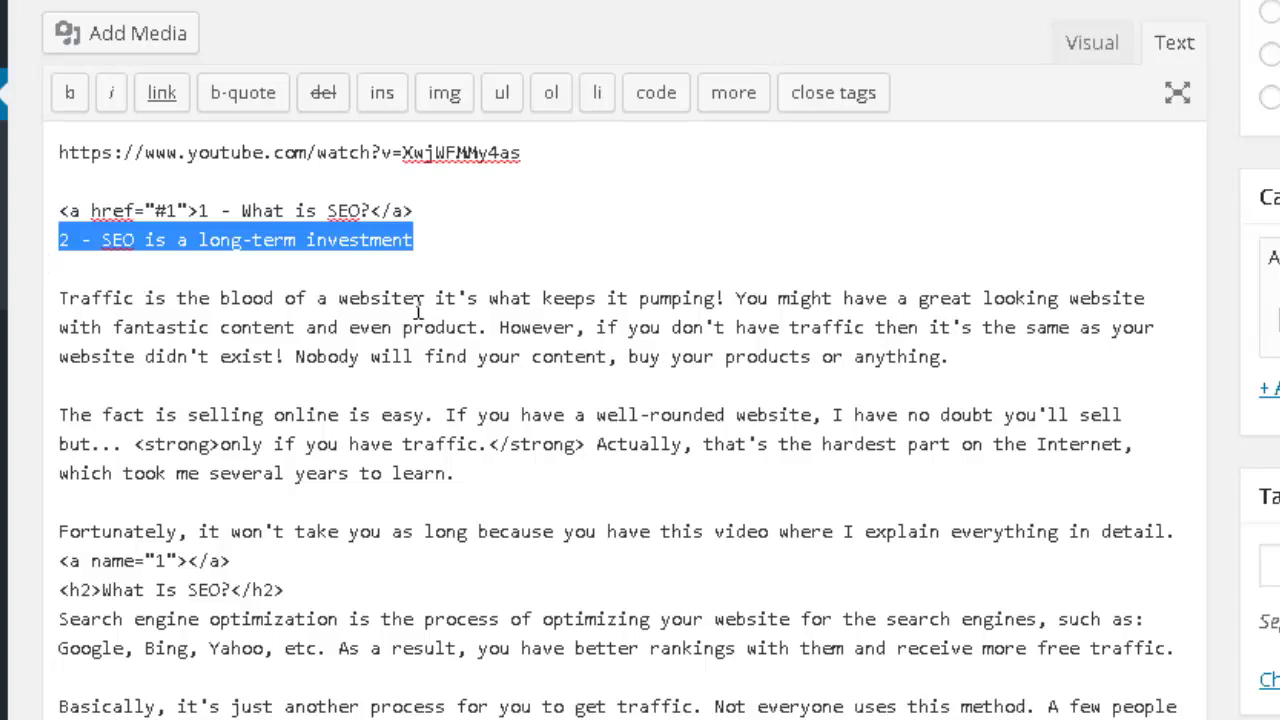
Step: Insert a blank line after 'eye candy images, etc.' above the long-term investment heading
scroll(418, 310, "down", 5)
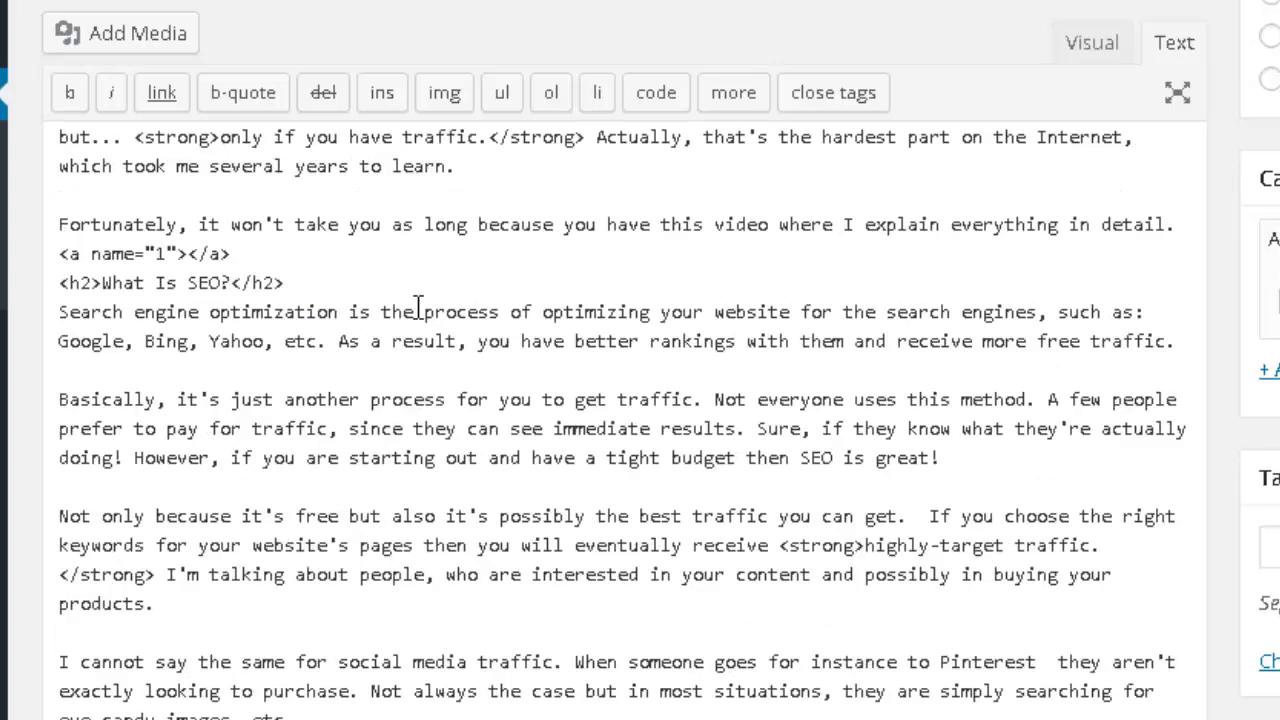
scroll(230, 554, "down", 2)
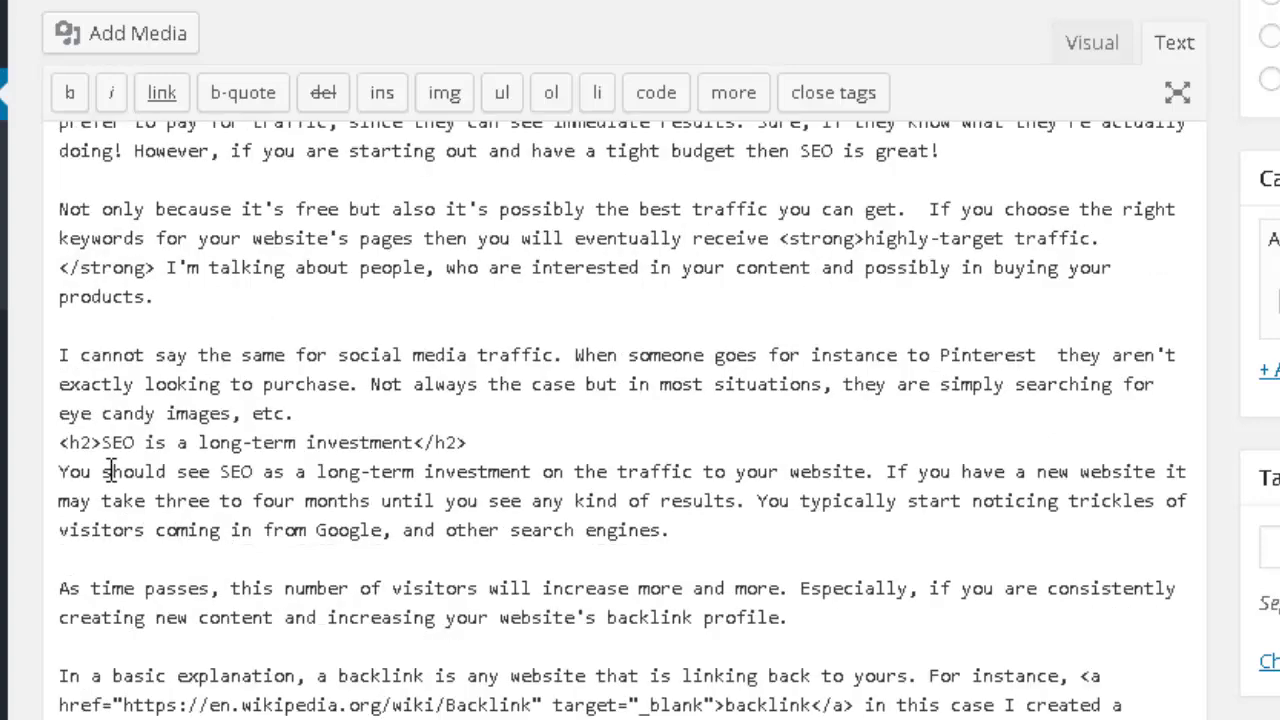
left_click(338, 413)
key("Return")
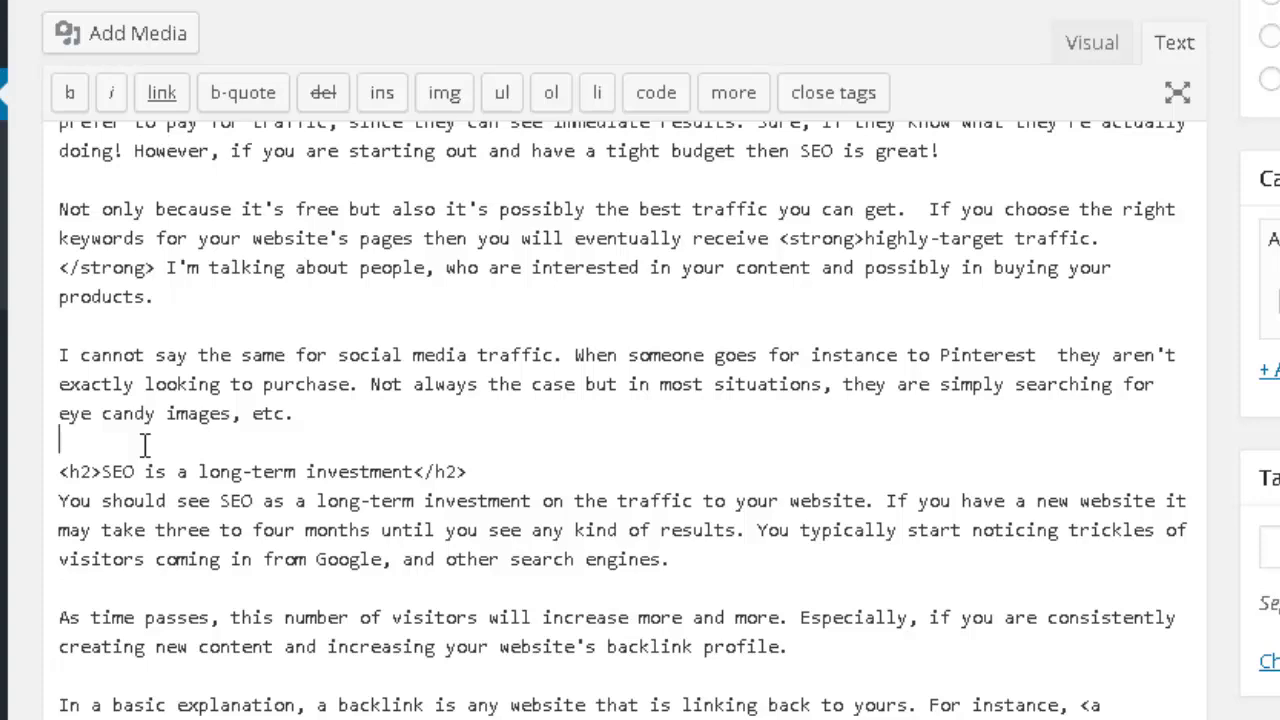
Step: Type <a name="2"></a> on the blank line above <h2>SEO is a long-term investment</h2>
type("<a")
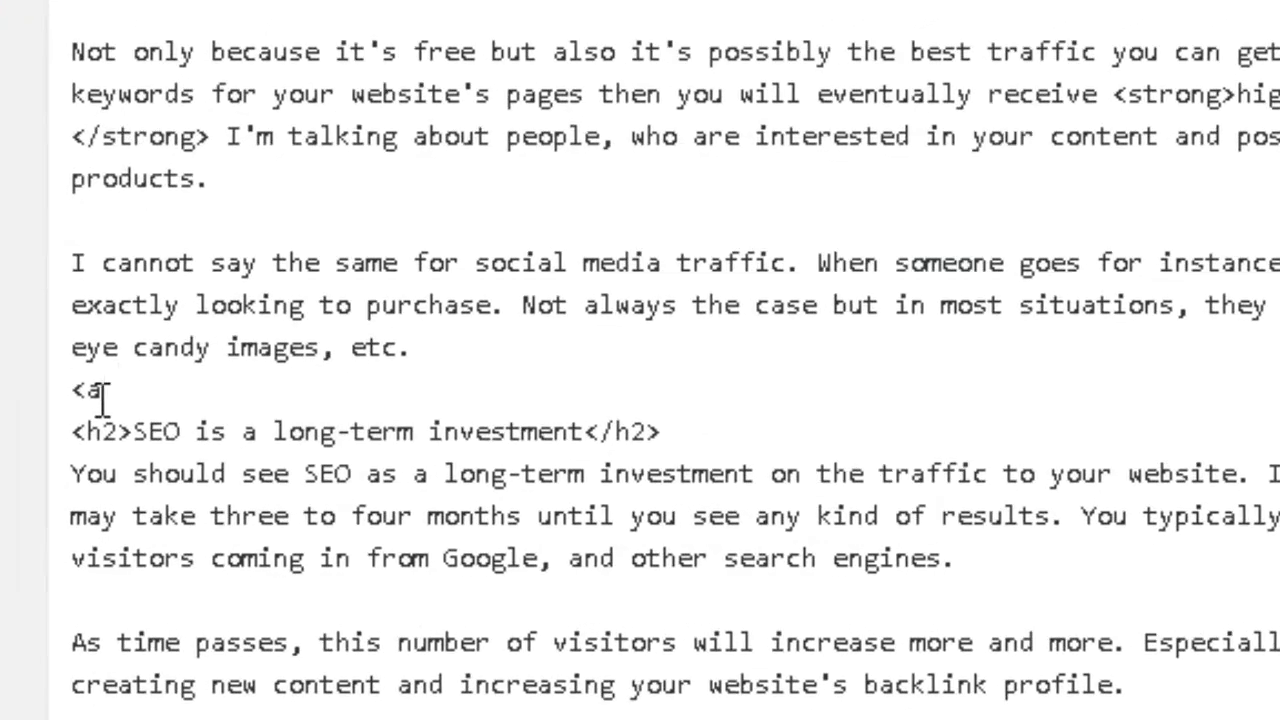
type(" name=\"")
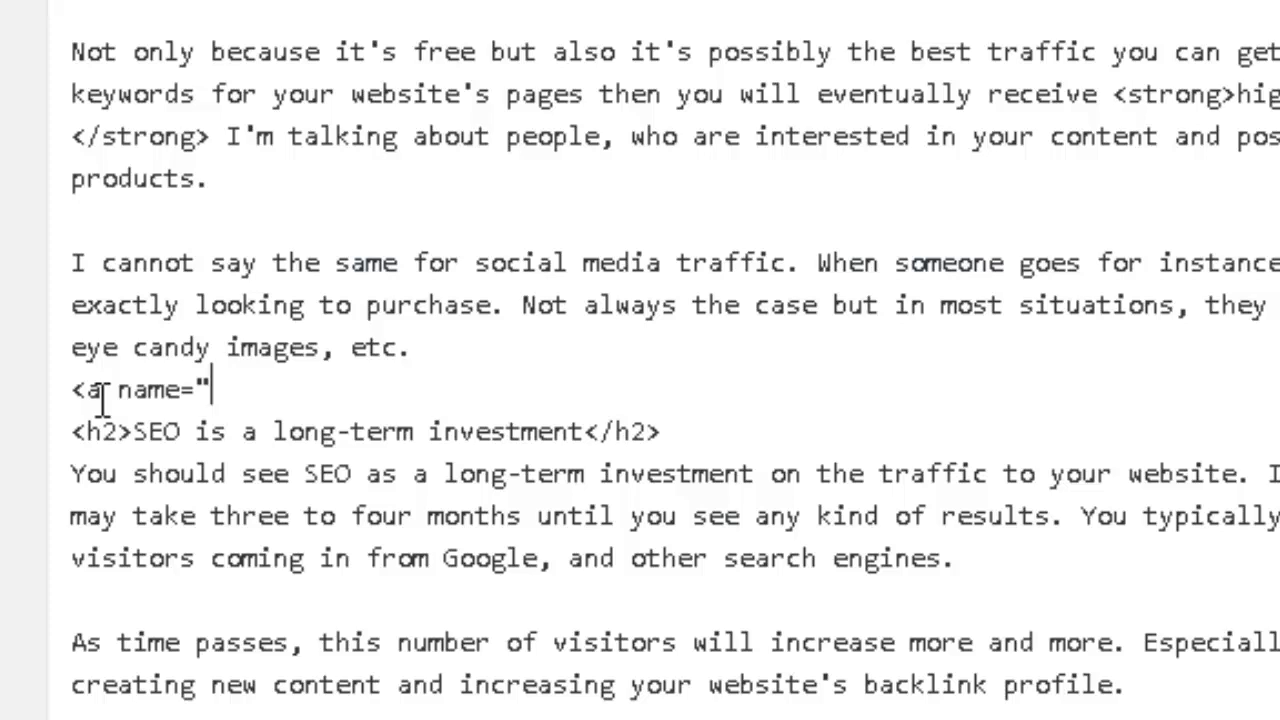
type("2\"")
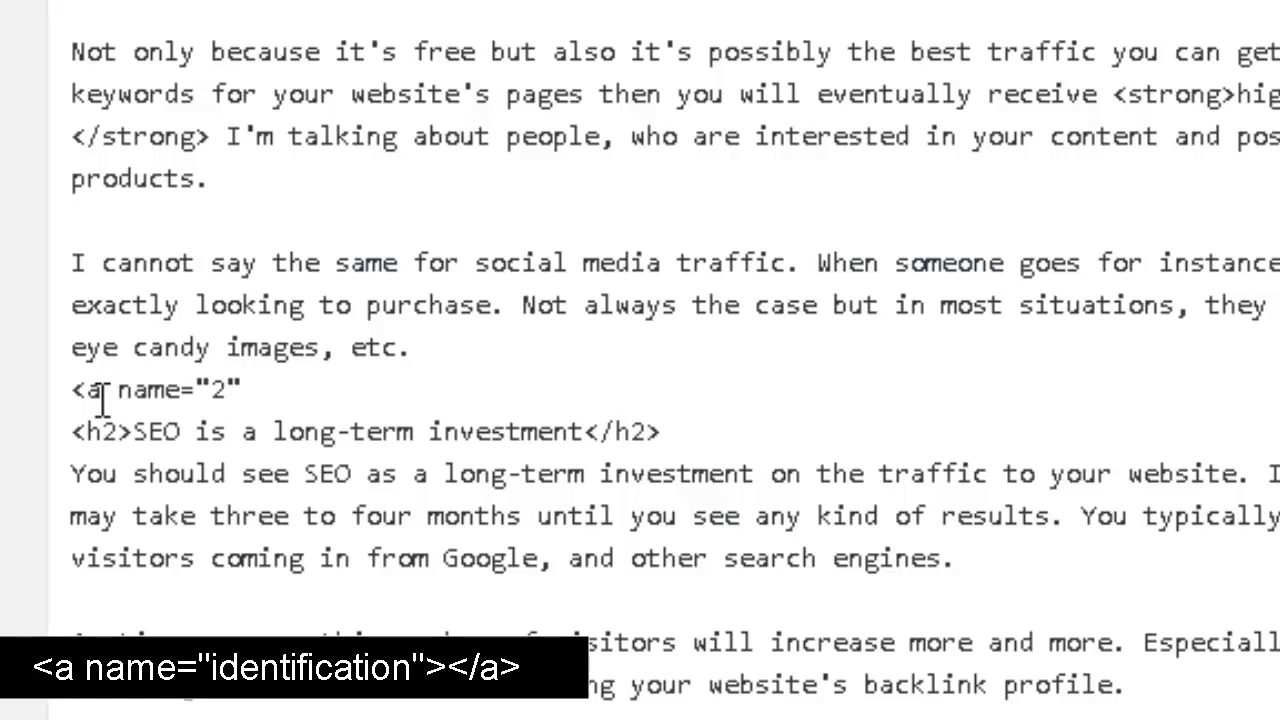
type(">")
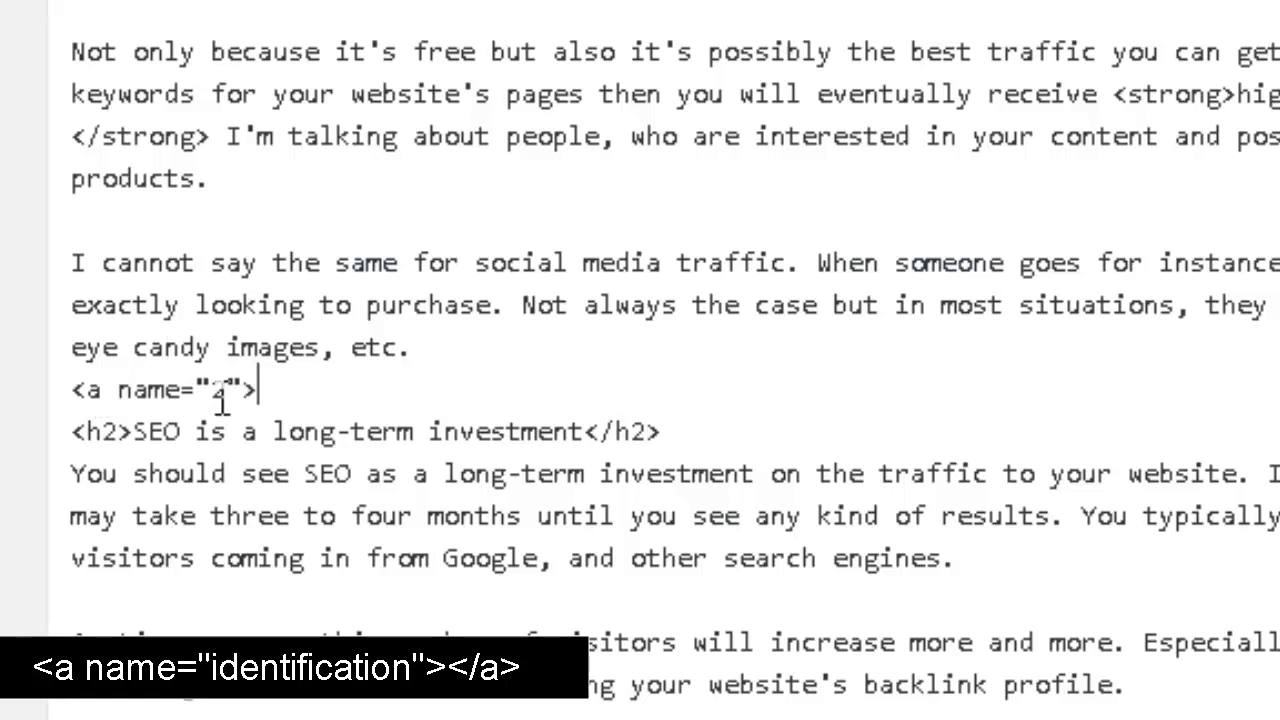
type("<")
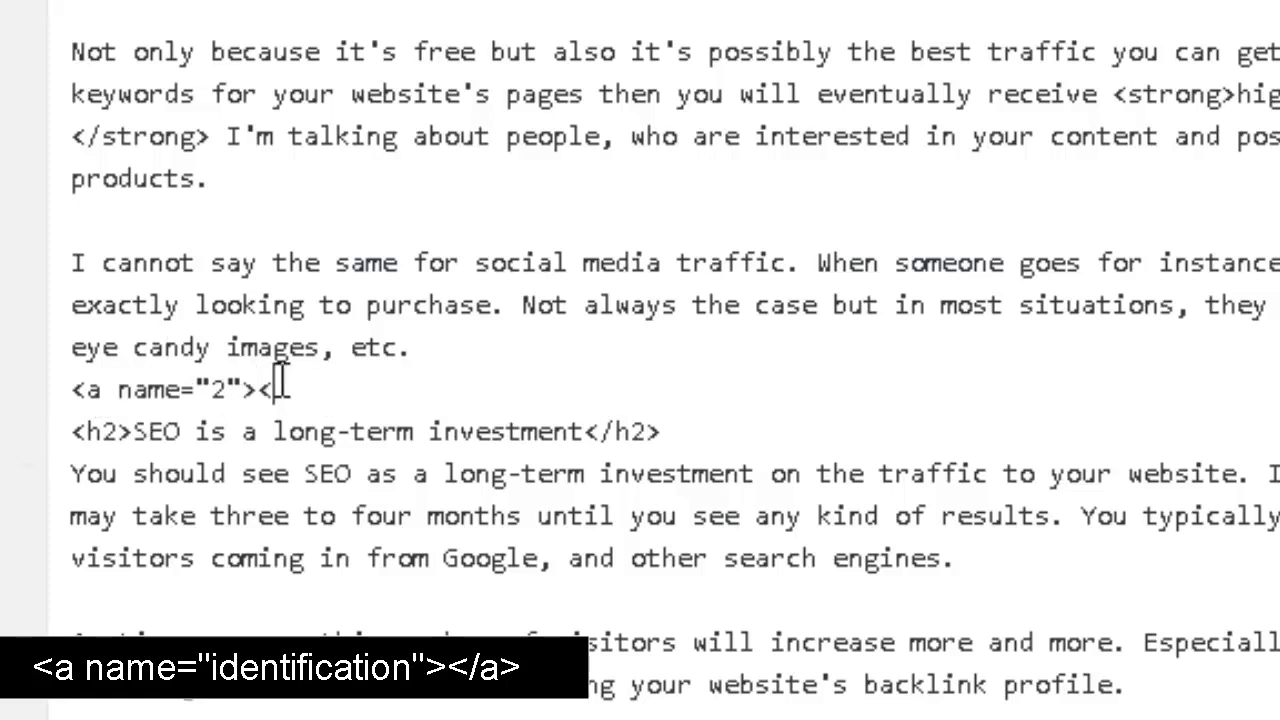
type("/a>")
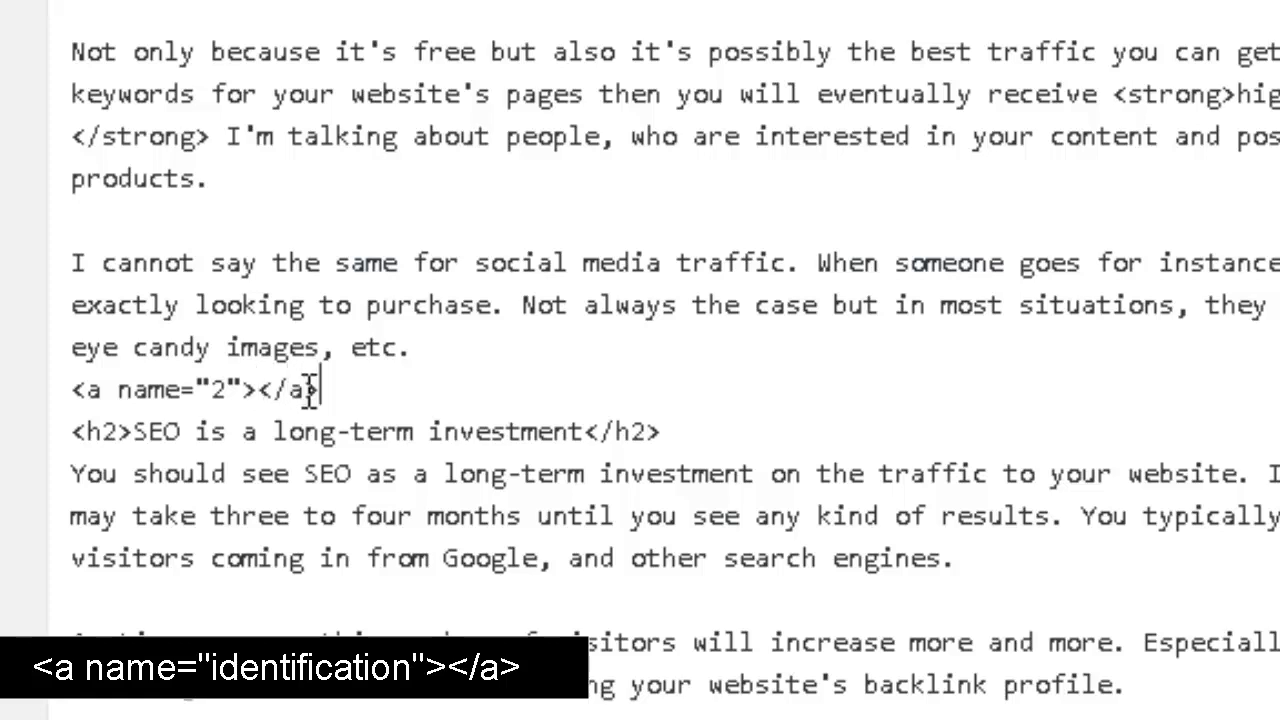
left_click_drag(346, 393, 66, 398)
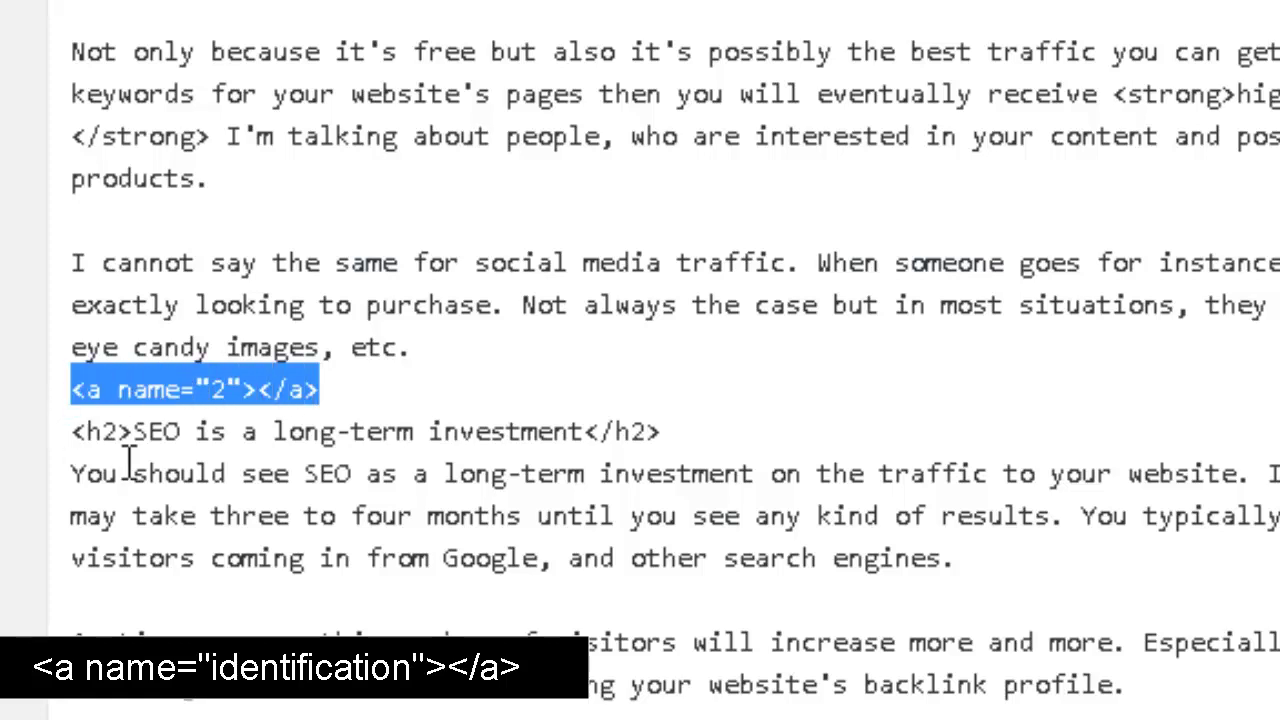
left_click(271, 390)
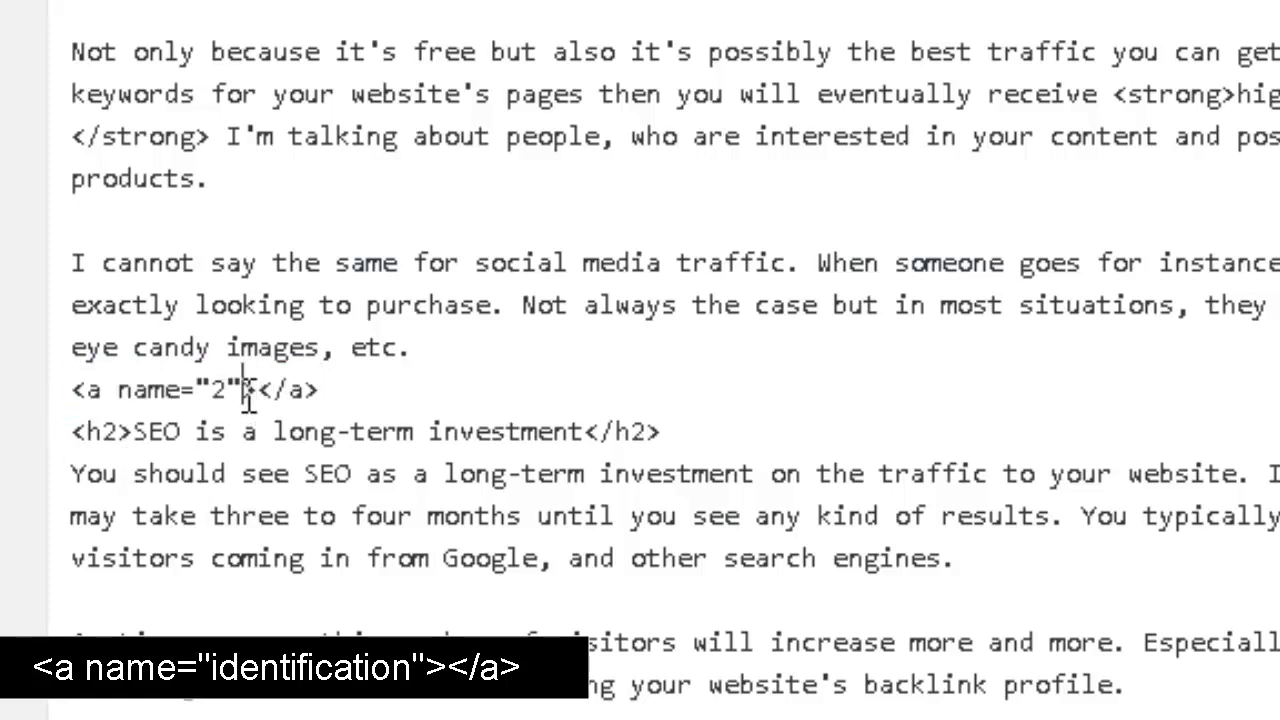
left_click(256, 390)
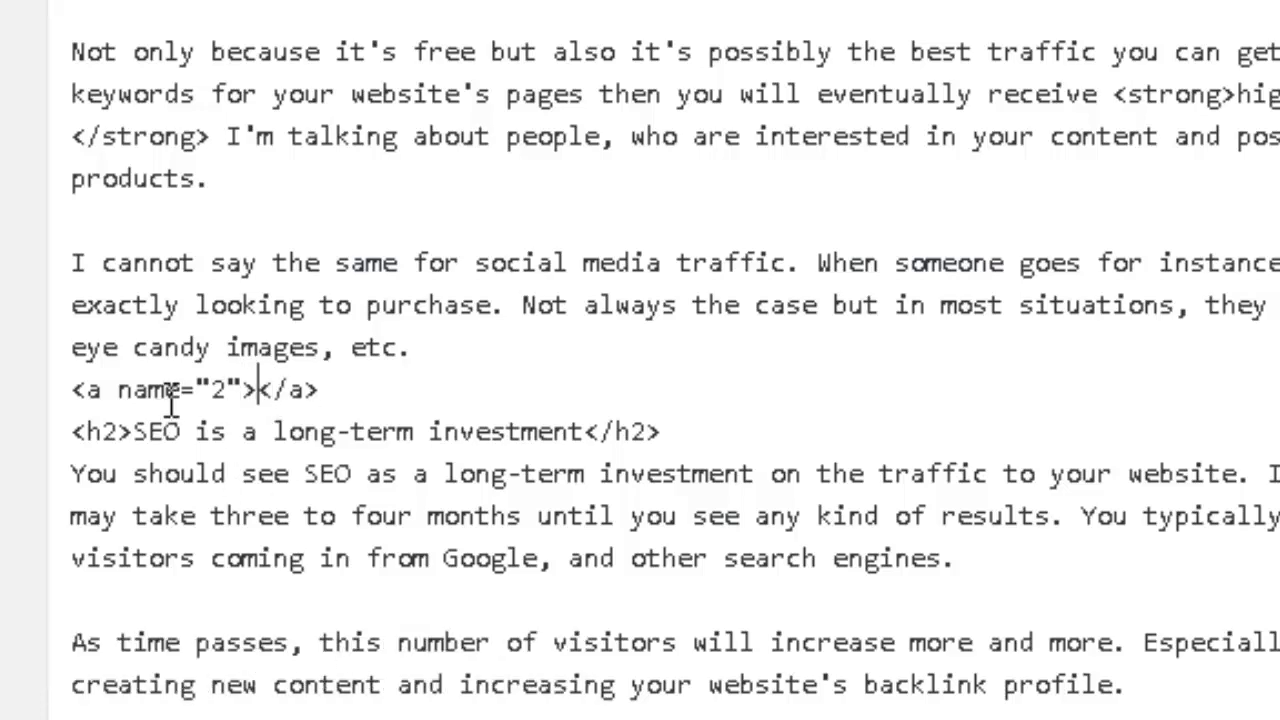
scroll(203, 430, "up", 2)
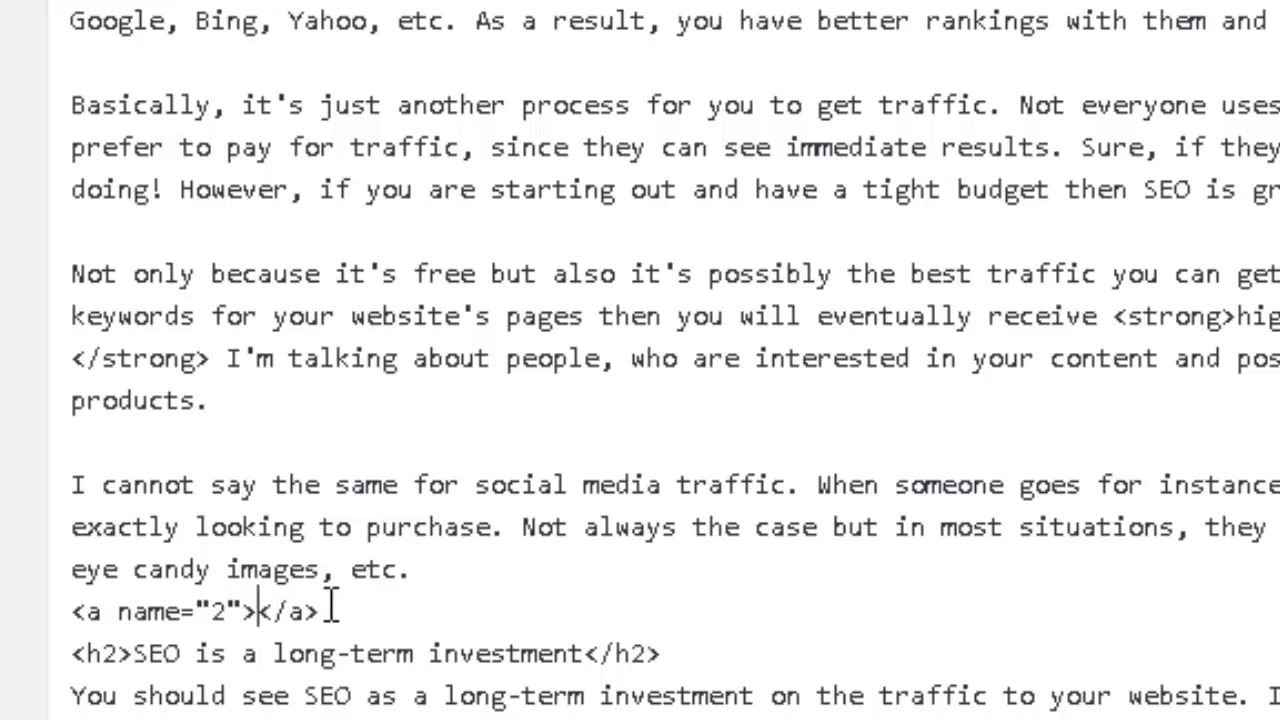
Step: Add the opening tag <a href="#2"> at the start of the '2 - SEO is a long-term investment' line
scroll(330, 607, "up", 10)
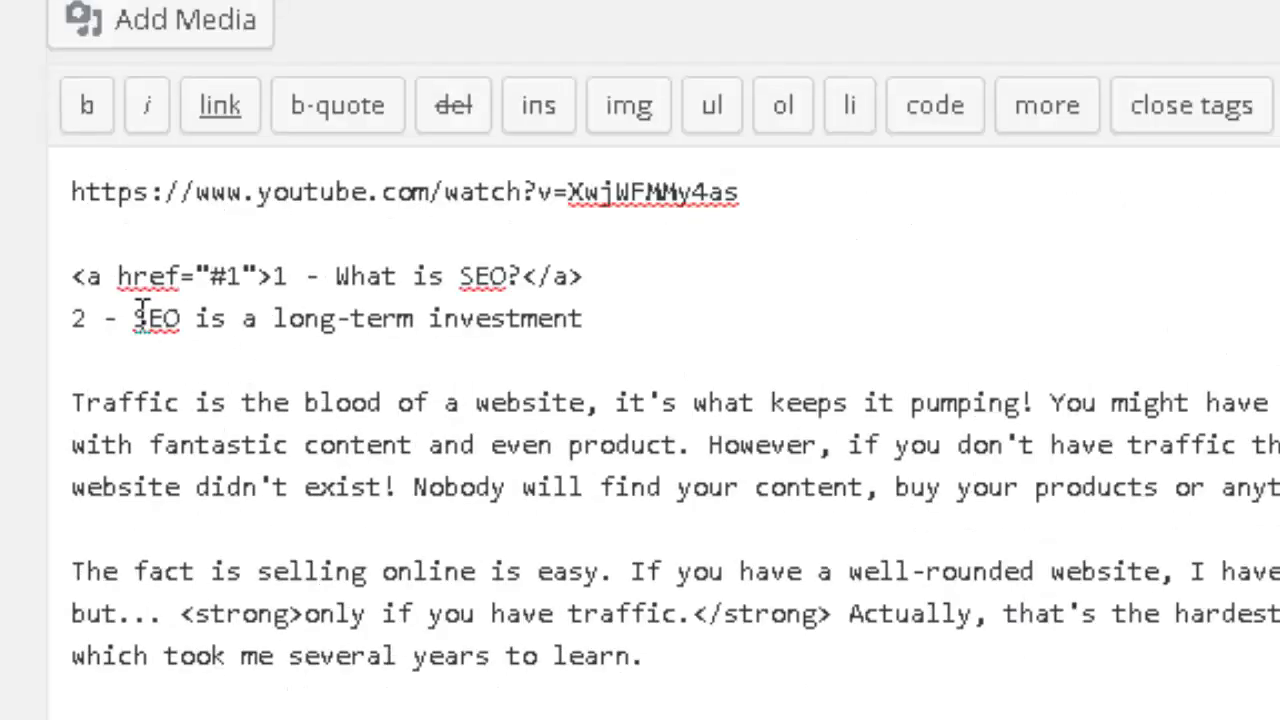
left_click_drag(80, 328, 620, 318)
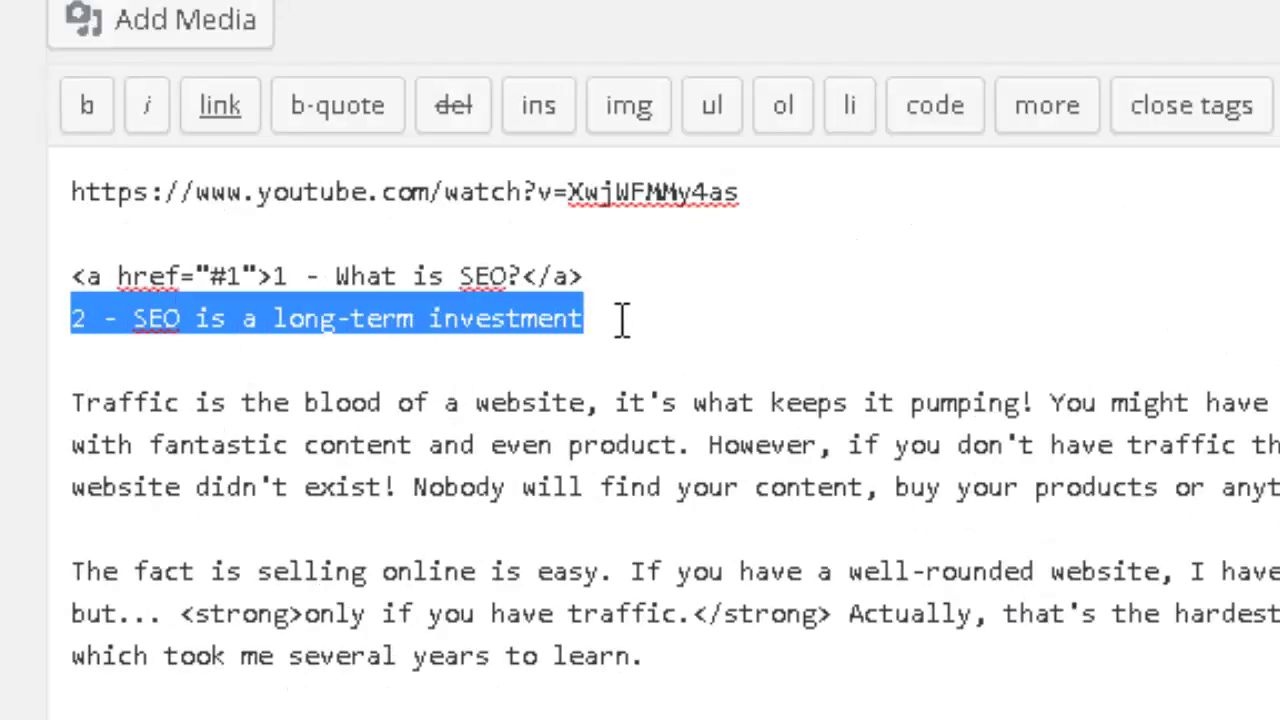
left_click(106, 352)
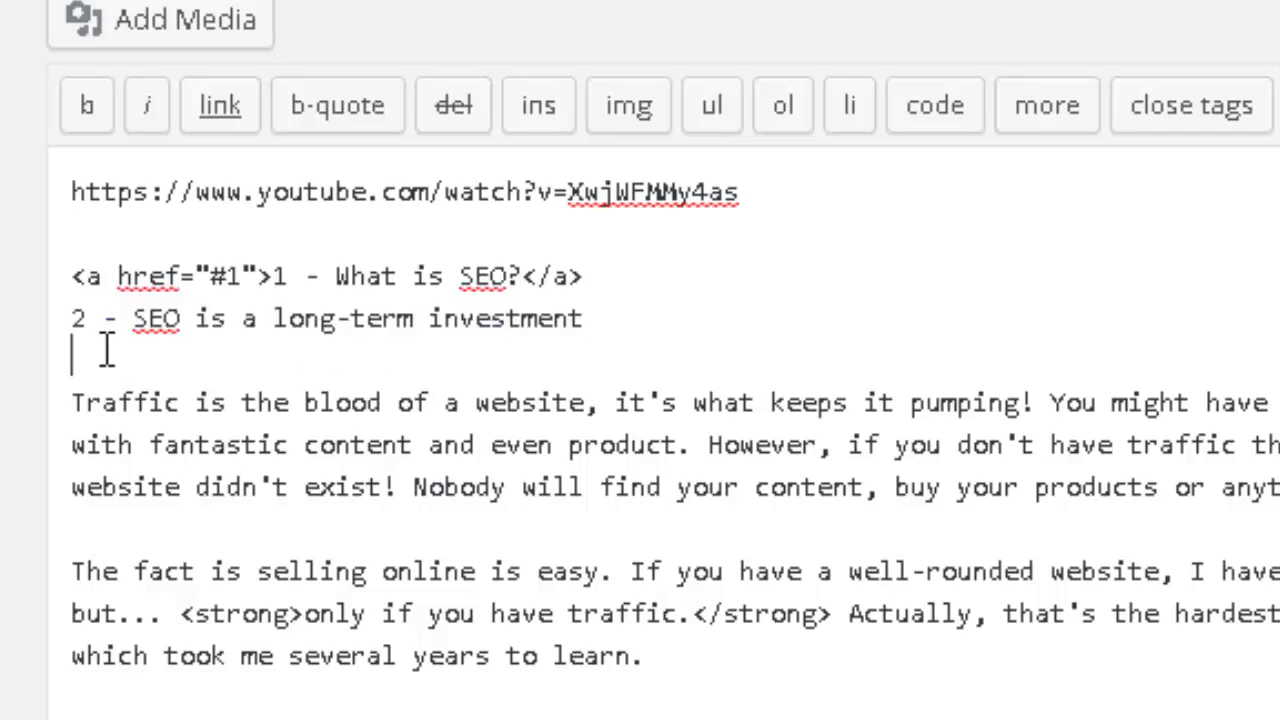
left_click(76, 316)
type("<")
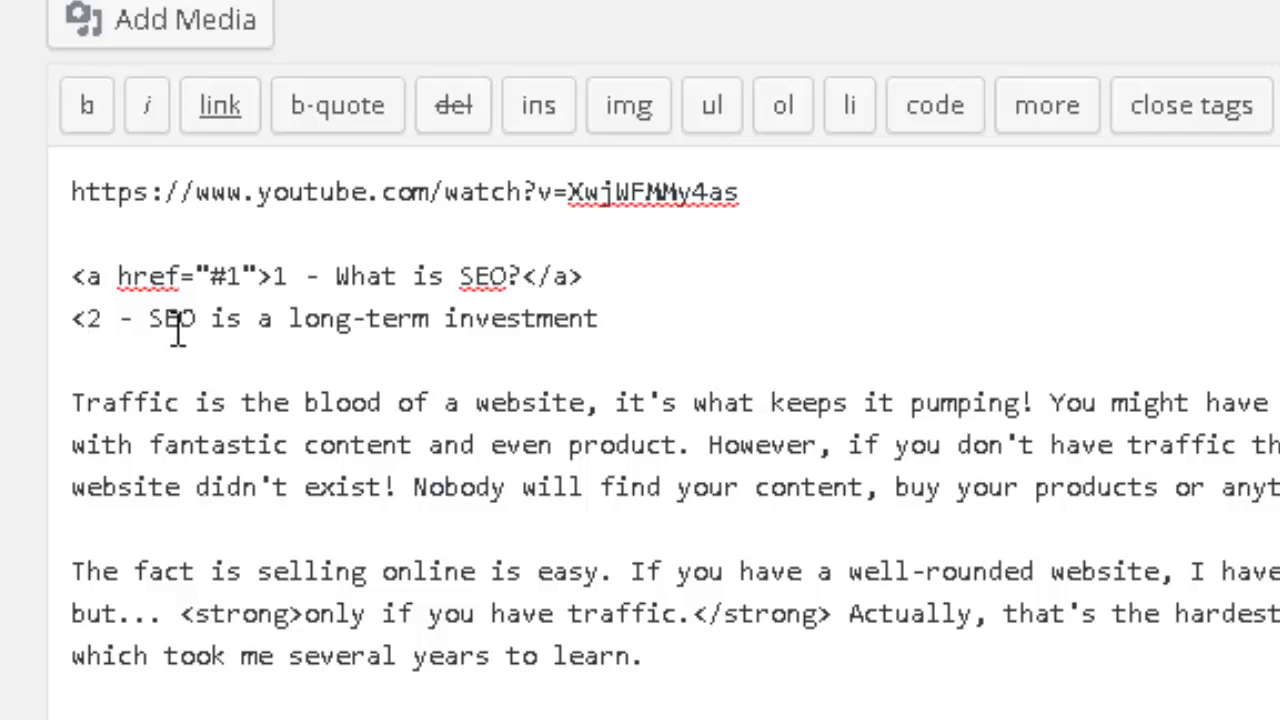
type("a h")
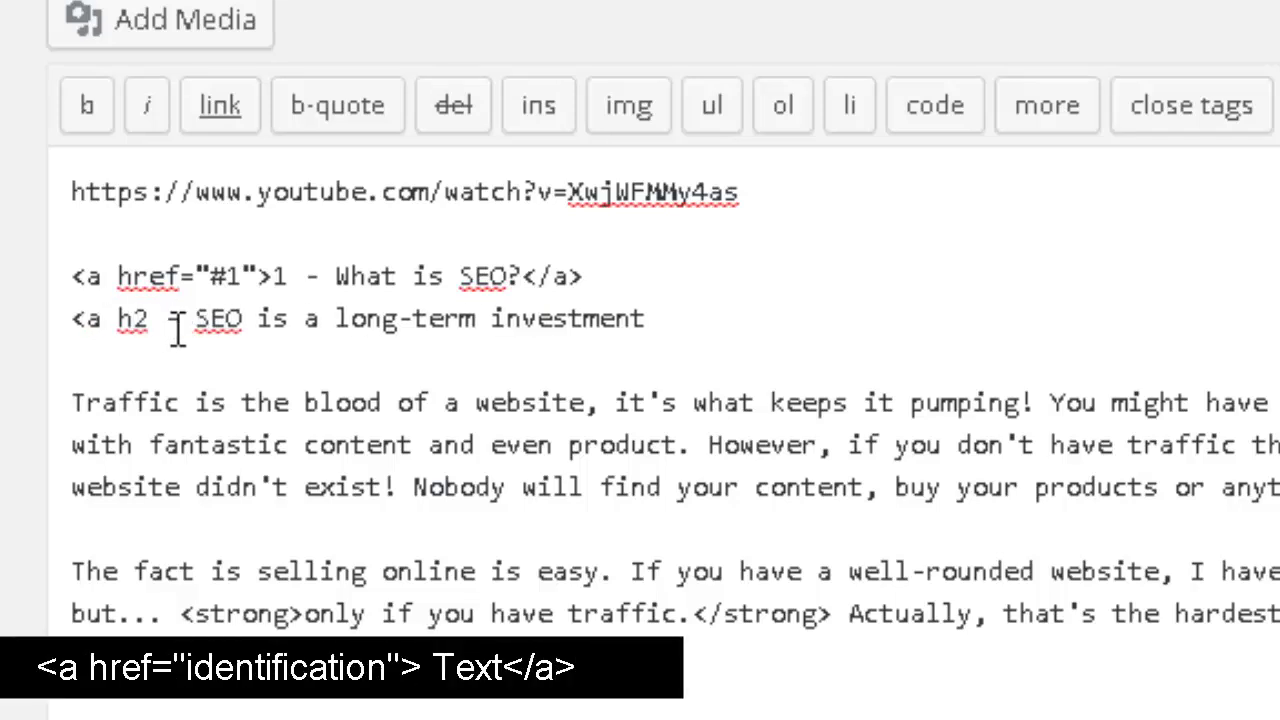
type("ref=")
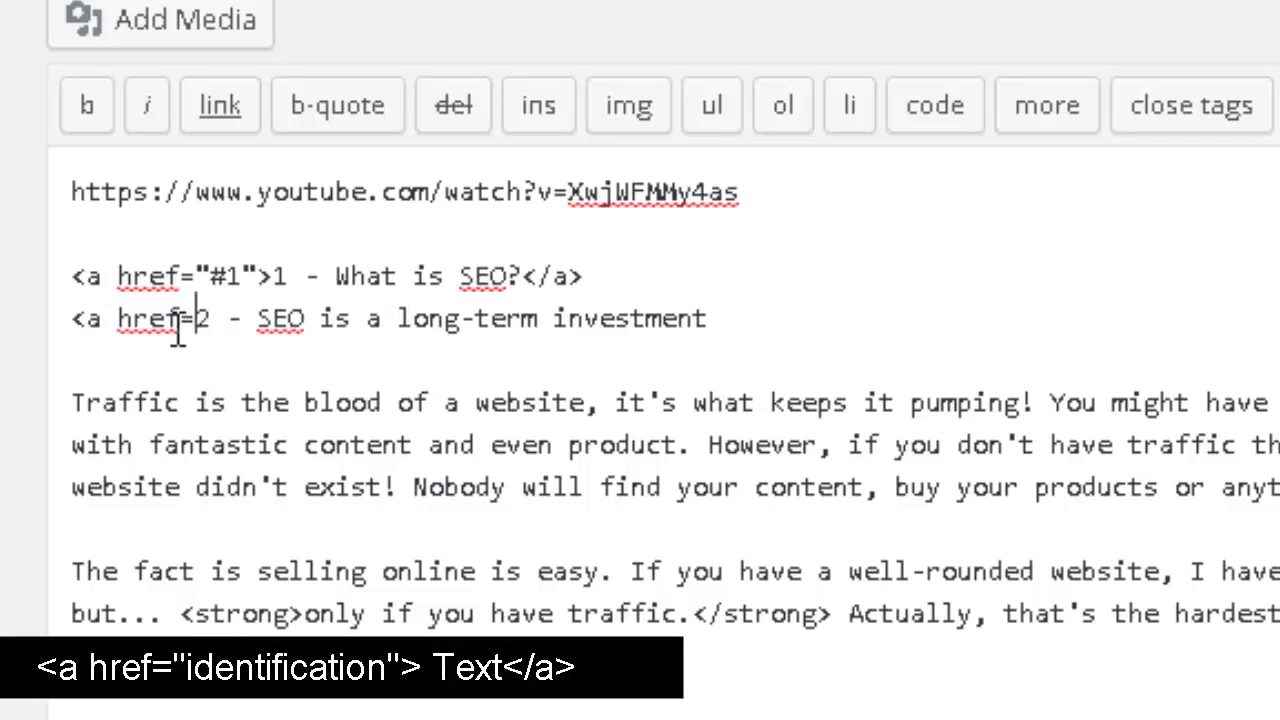
type("\"")
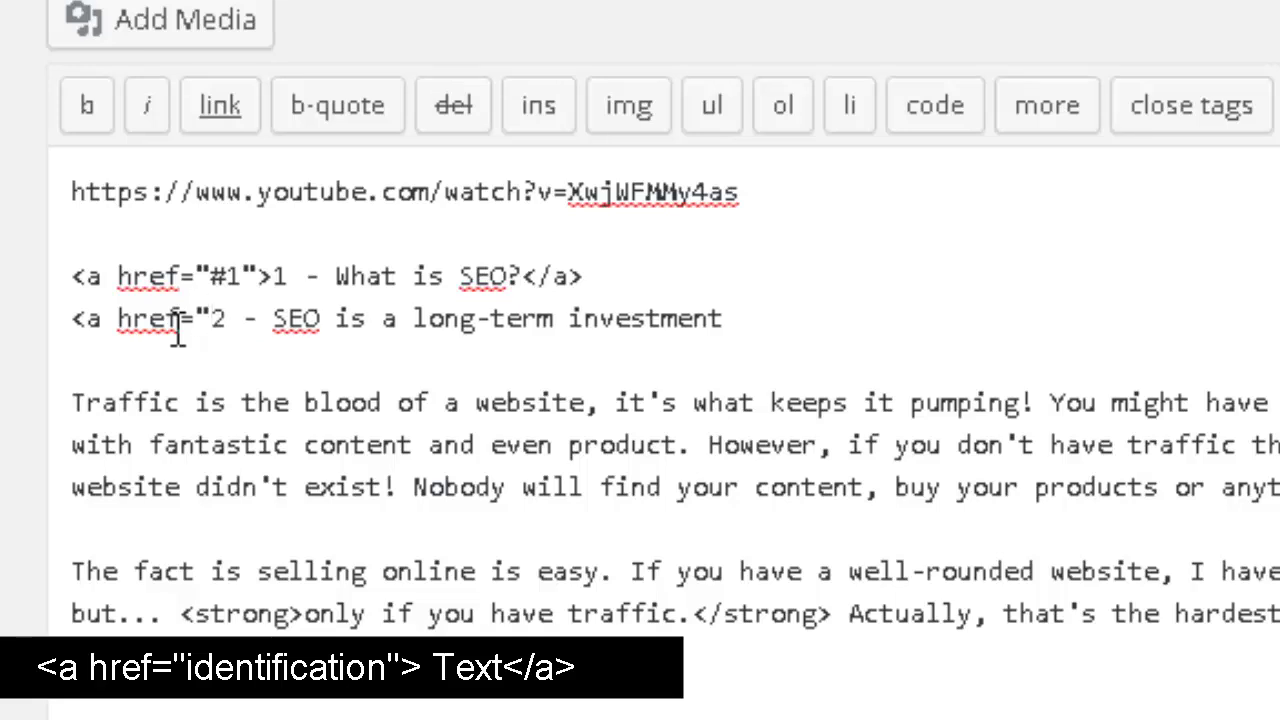
type("#2")
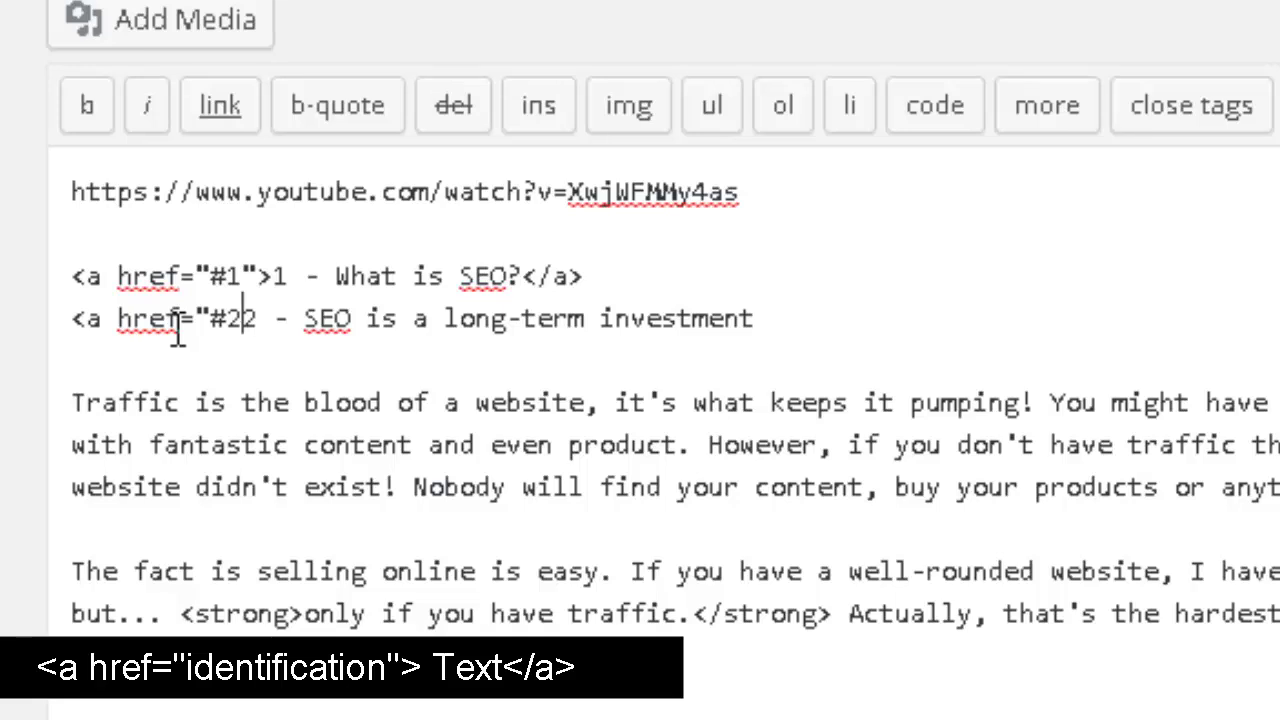
type("#")
key("BackSpace")
type("\">")
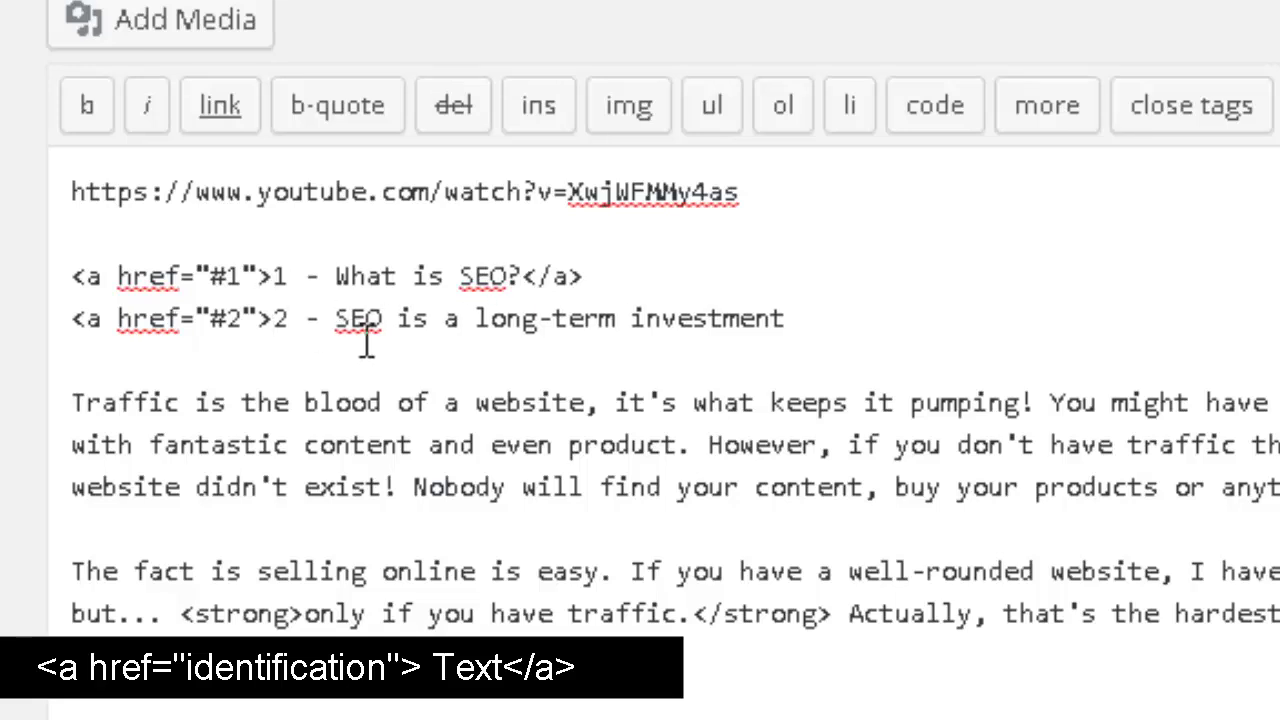
Step: Close the link with </a> right after 'investment'
left_click(847, 312)
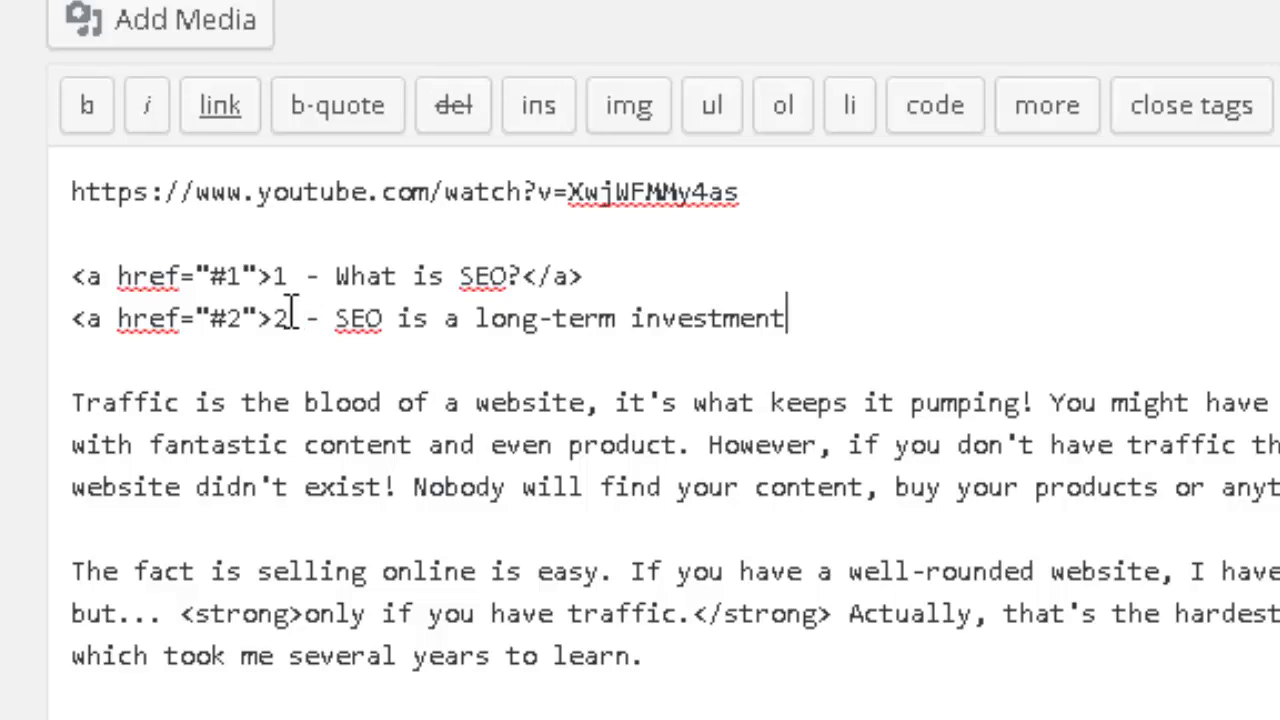
left_click_drag(273, 318, 835, 303)
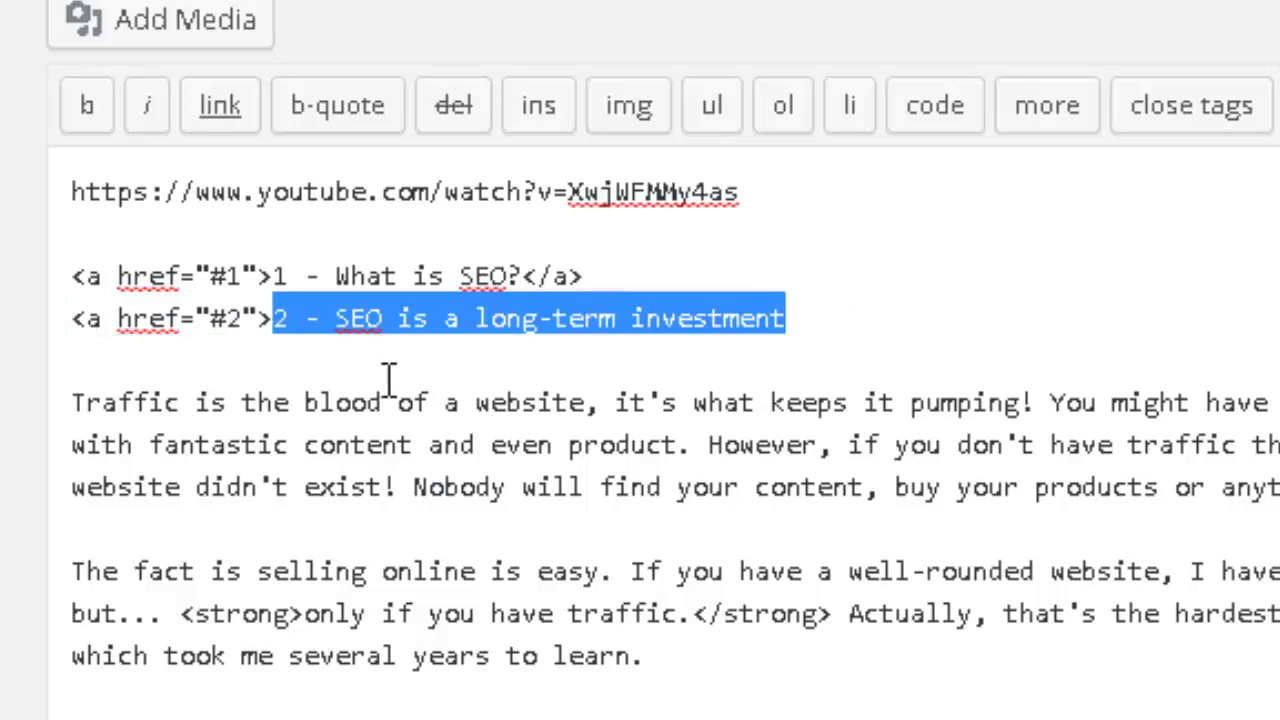
left_click(826, 318)
type("<")
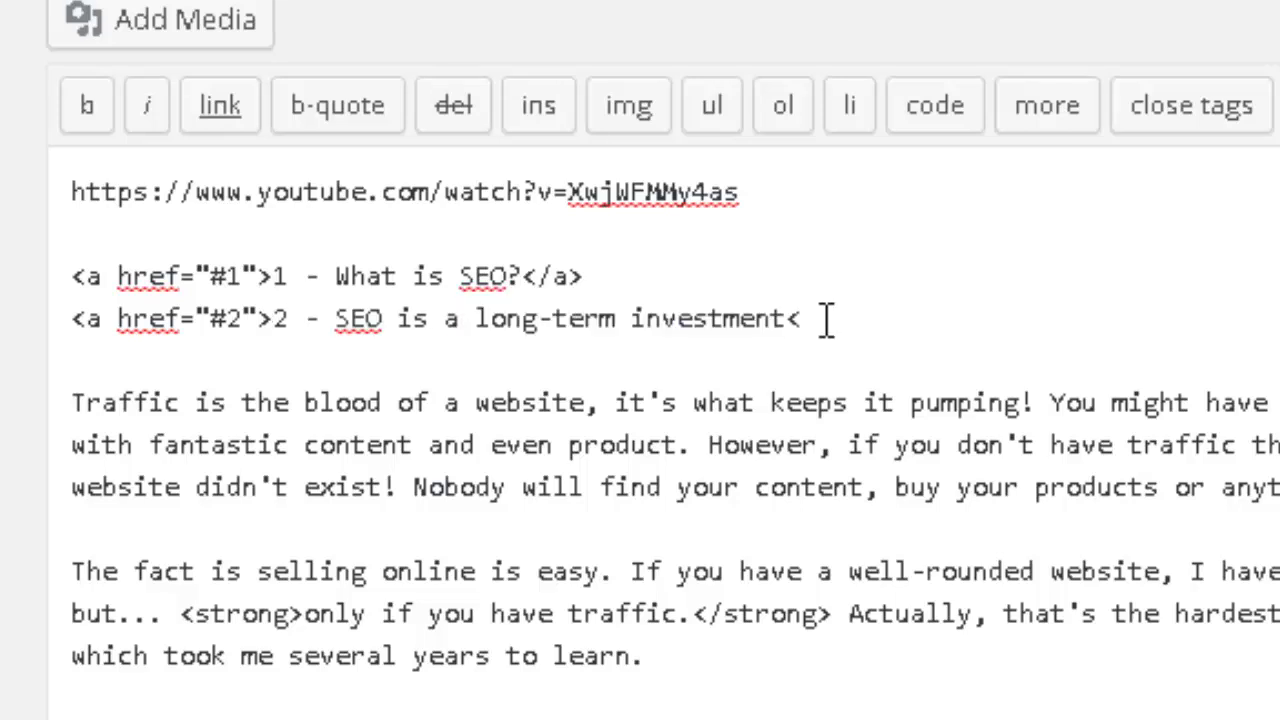
type("/a>")
left_click_drag(788, 317, 913, 315)
Step: In the preview, click '2 – SEO is a long-term investment' and confirm it reaches that section
key("Right")
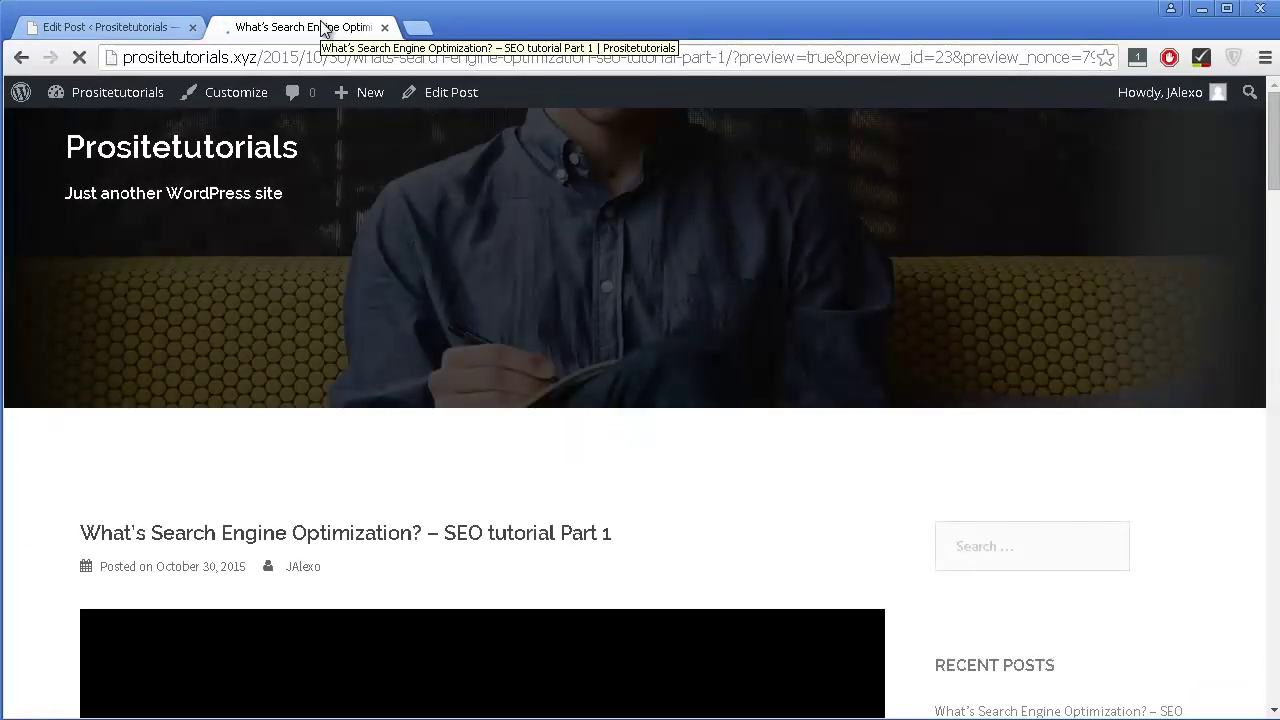
scroll(429, 103, "down", 4)
scroll(429, 103, "down", 3)
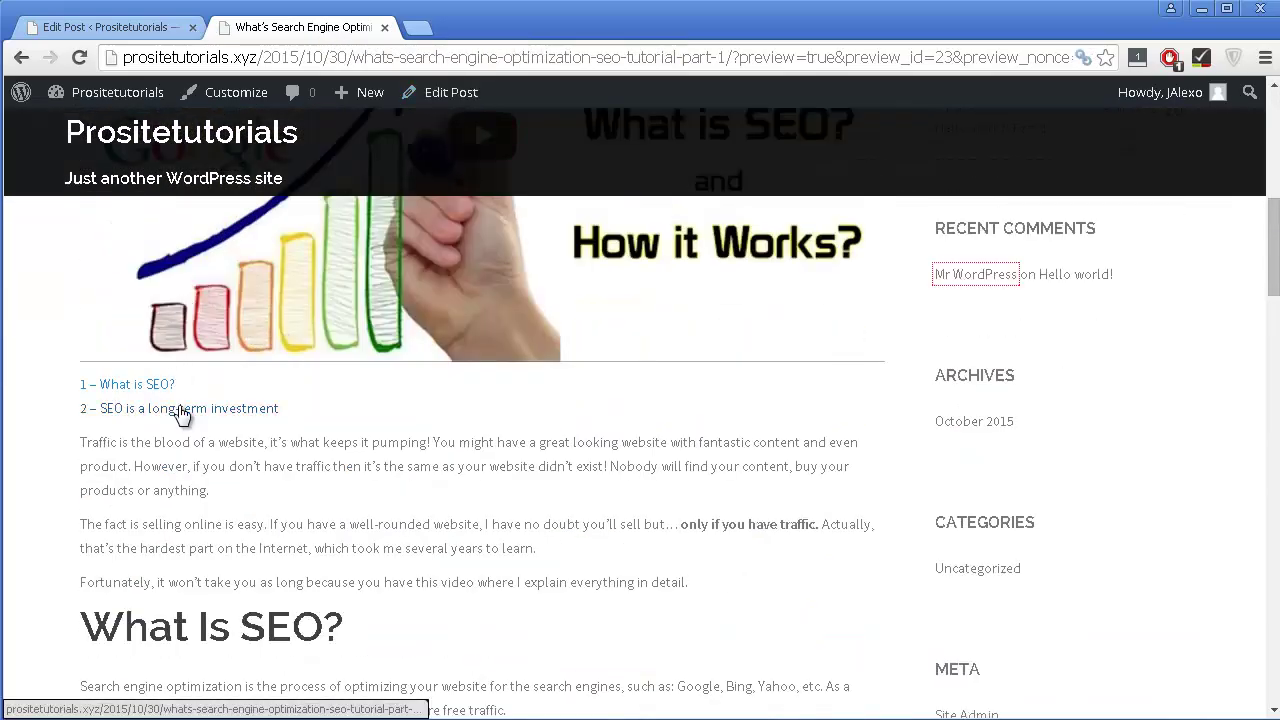
left_click(180, 410)
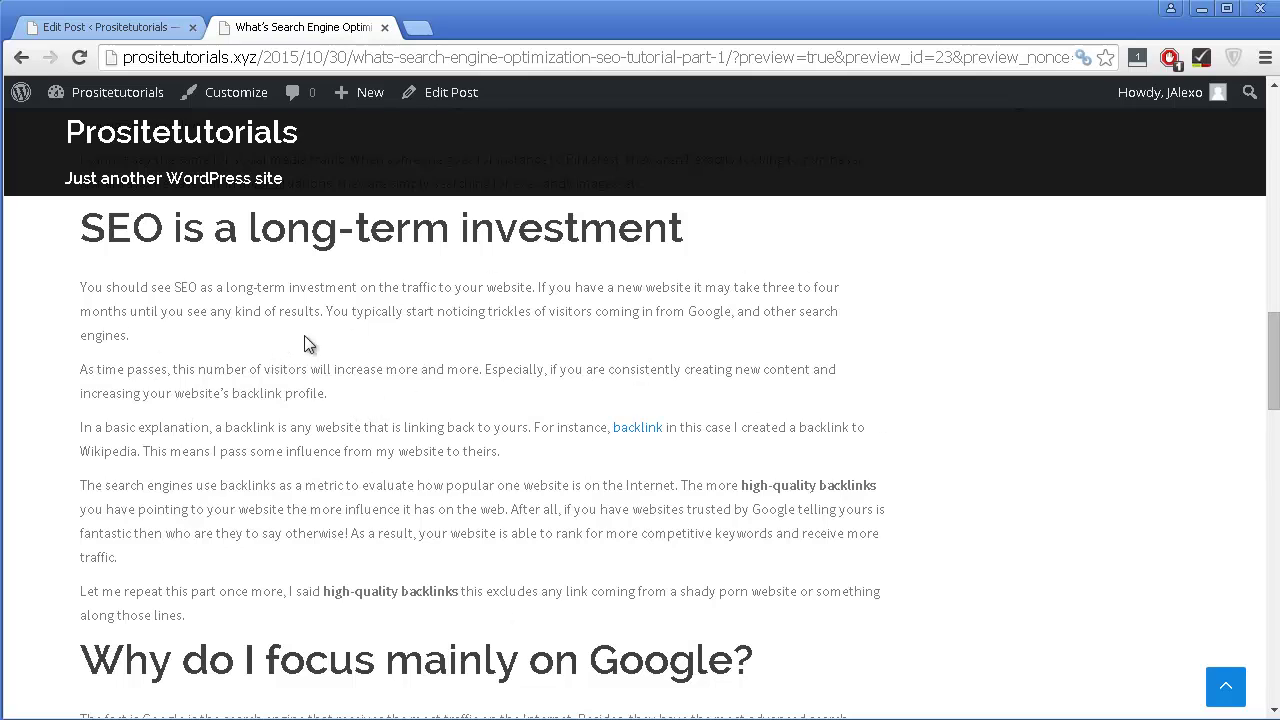
scroll(306, 343, "up", 8)
scroll(270, 355, "up", 2)
scroll(286, 334, "down", 2)
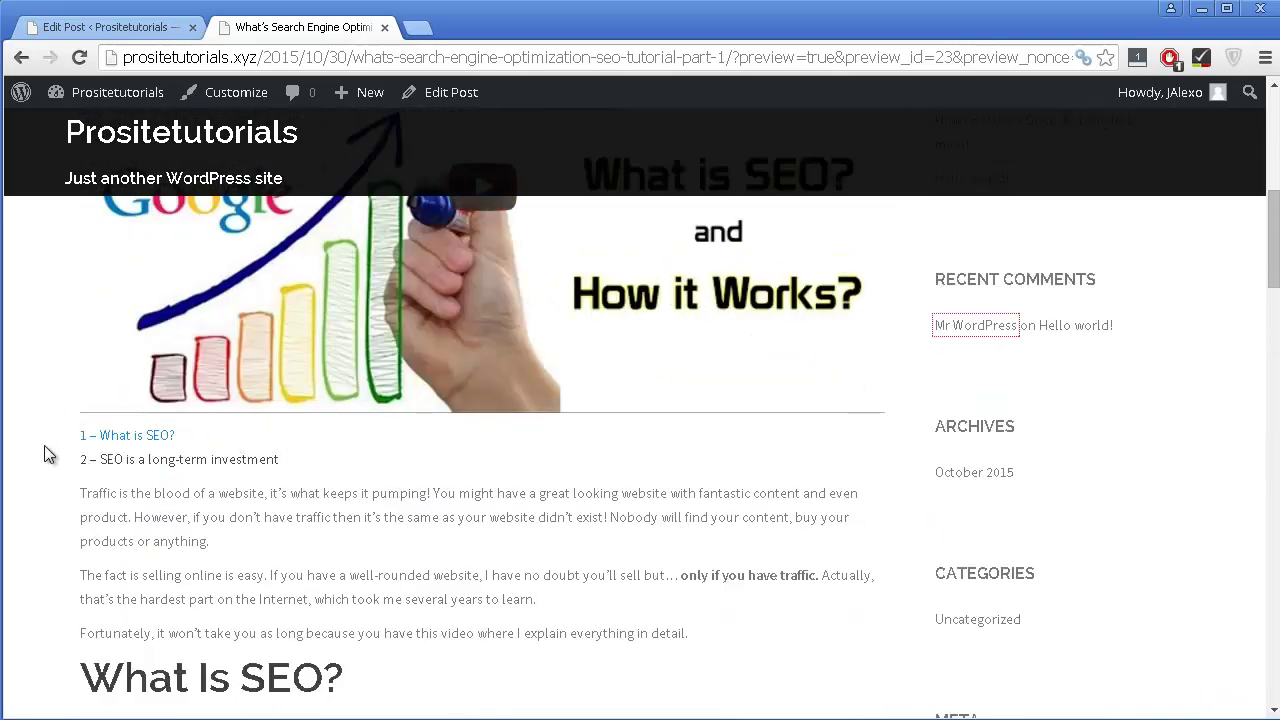